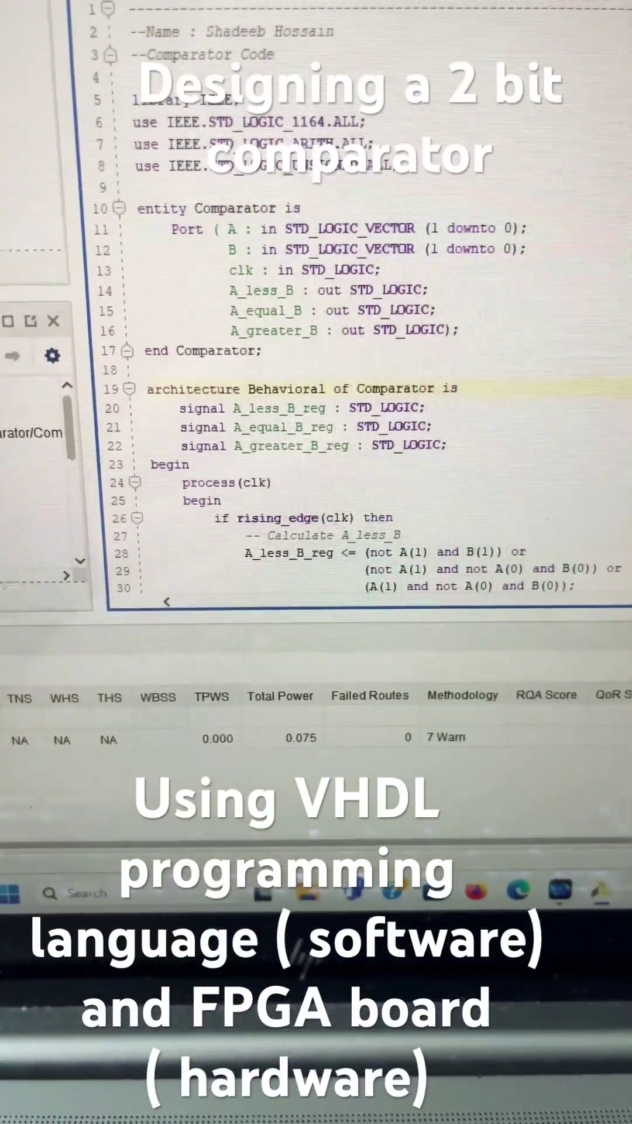
{"action": "scroll", "coordinate": [352, 352], "scroll_direction": "down", "scroll_amount": 2}
{"action": "scroll", "coordinate": [352, 351], "scroll_direction": "down", "scroll_amount": 2}
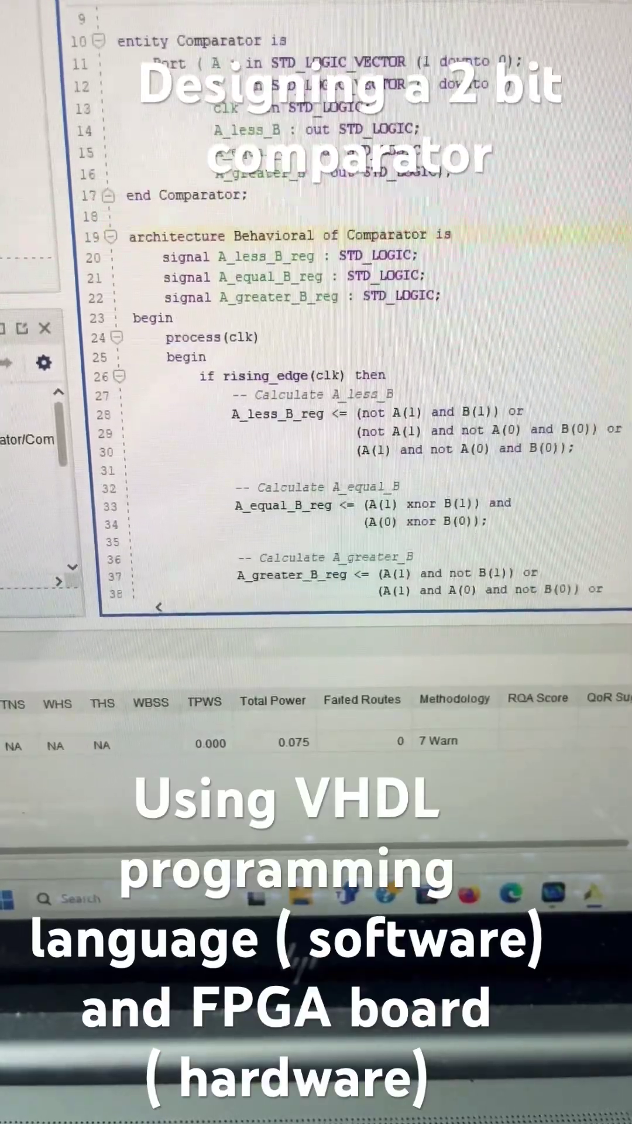